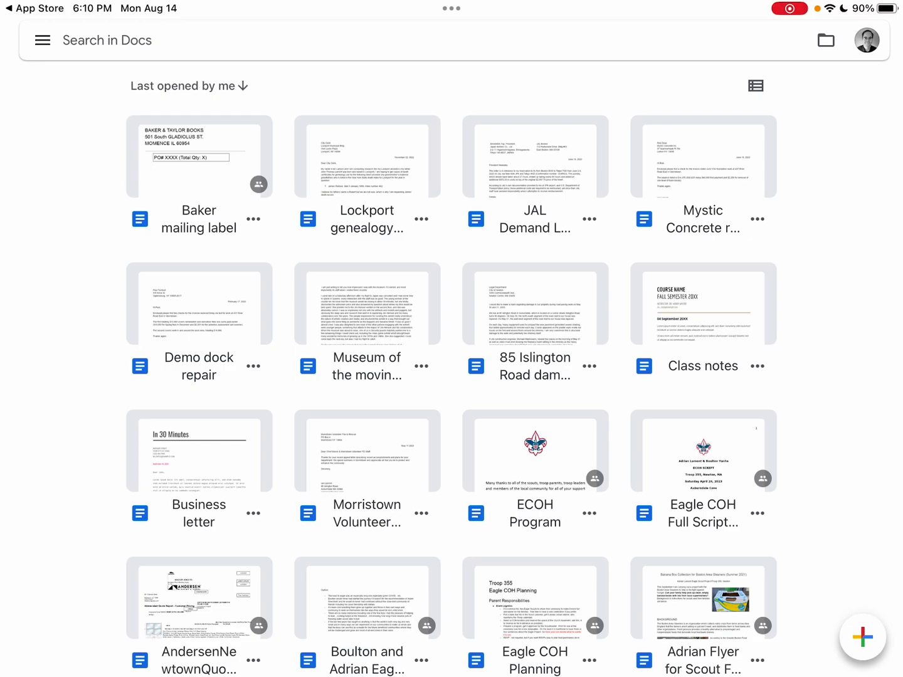
Start a new blank document from the + button, bringing up the naming prompt.
click(862, 637)
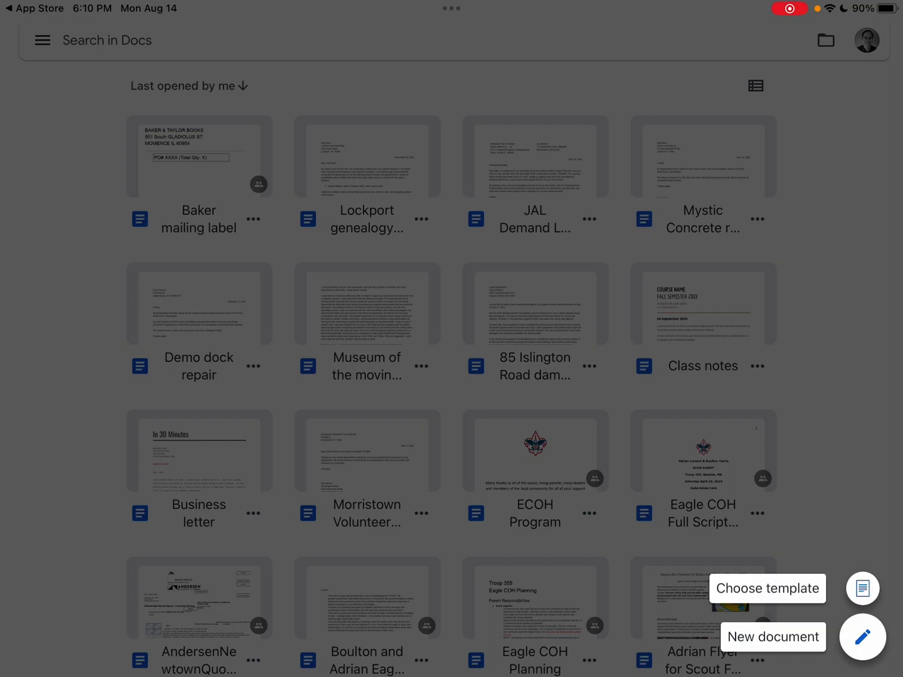
click(862, 637)
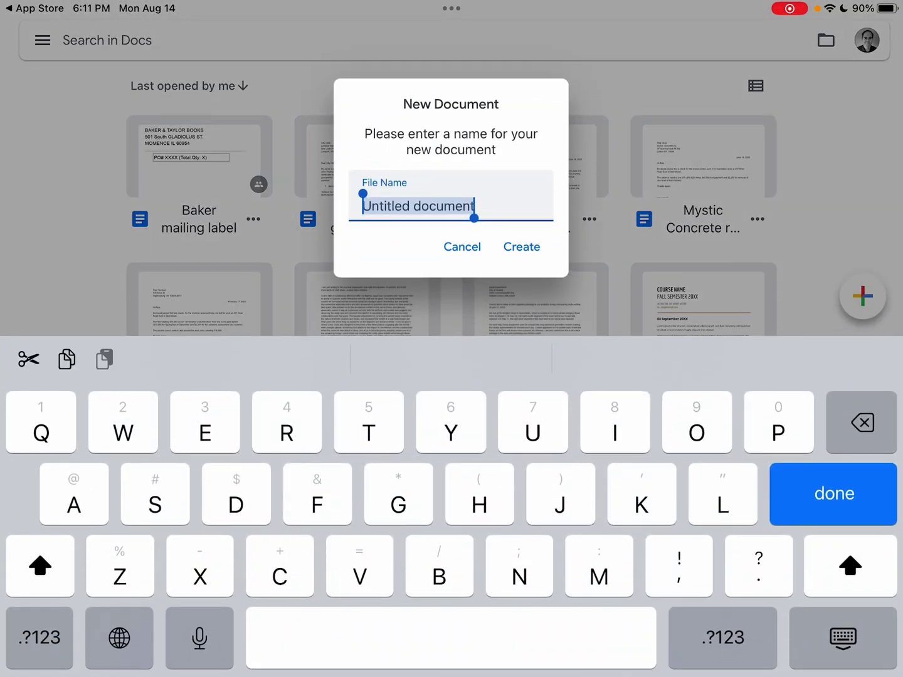
text(Tes)
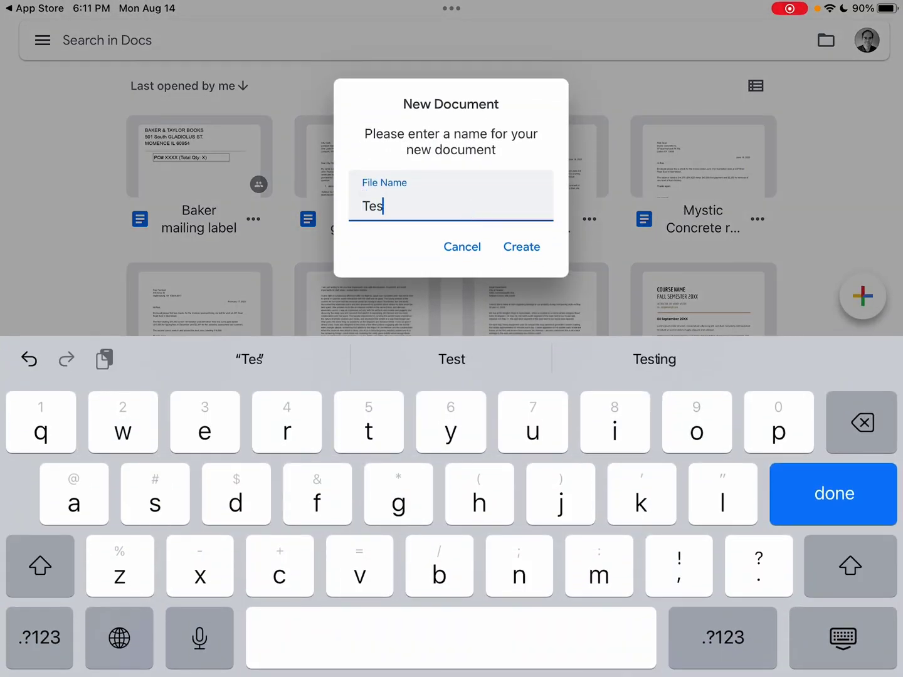
text(t doc)
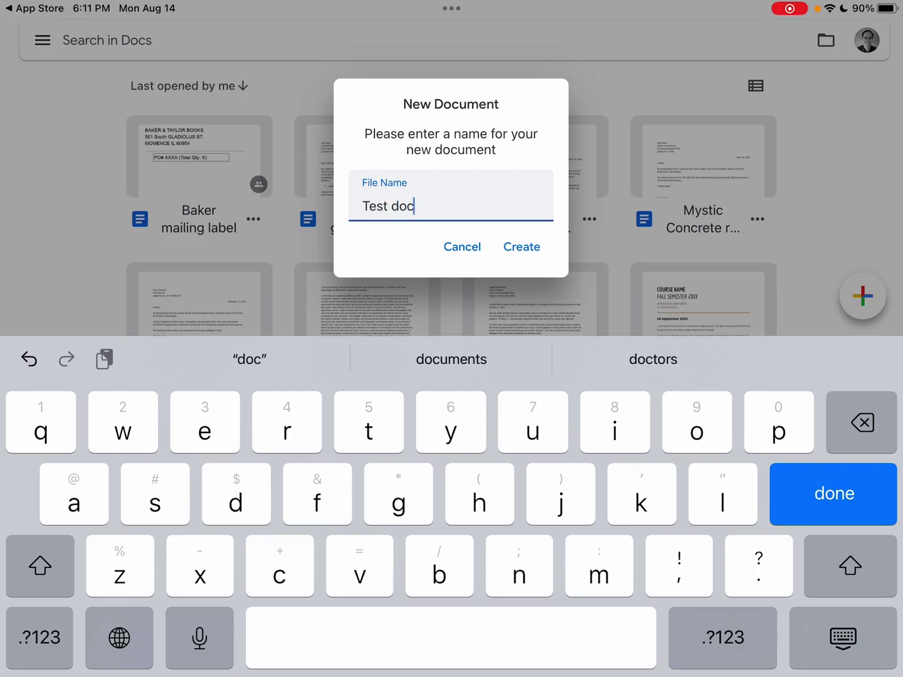
Create the blank document named 'Test doc'.
click(521, 247)
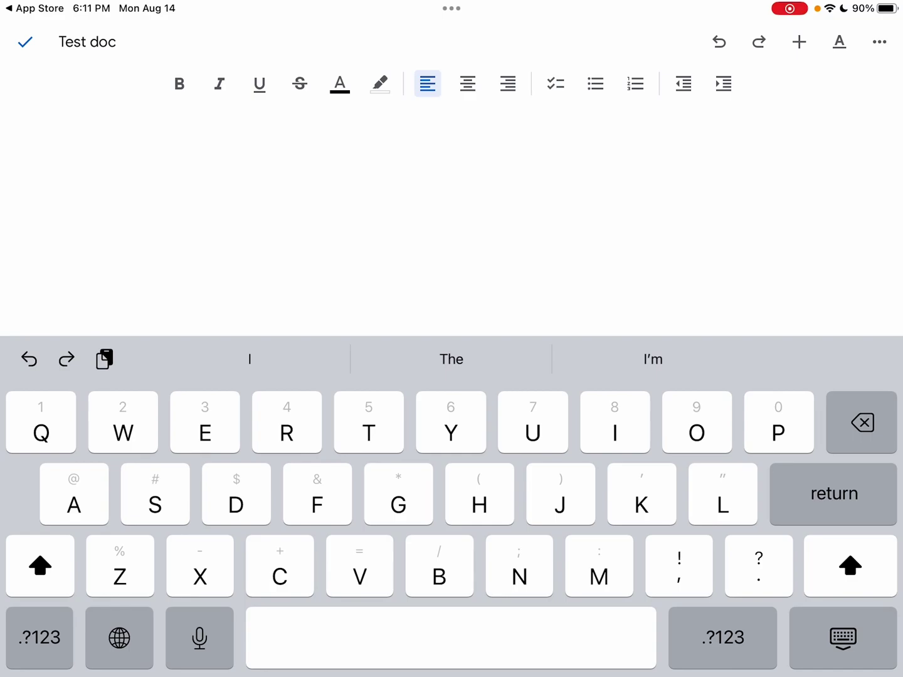
text(T)
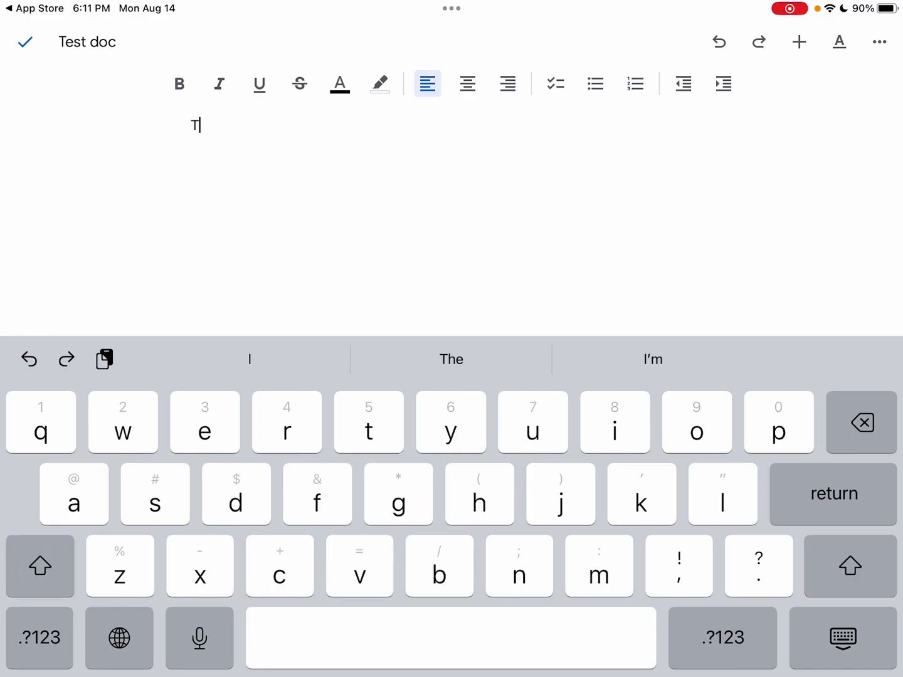
text(he quick b)
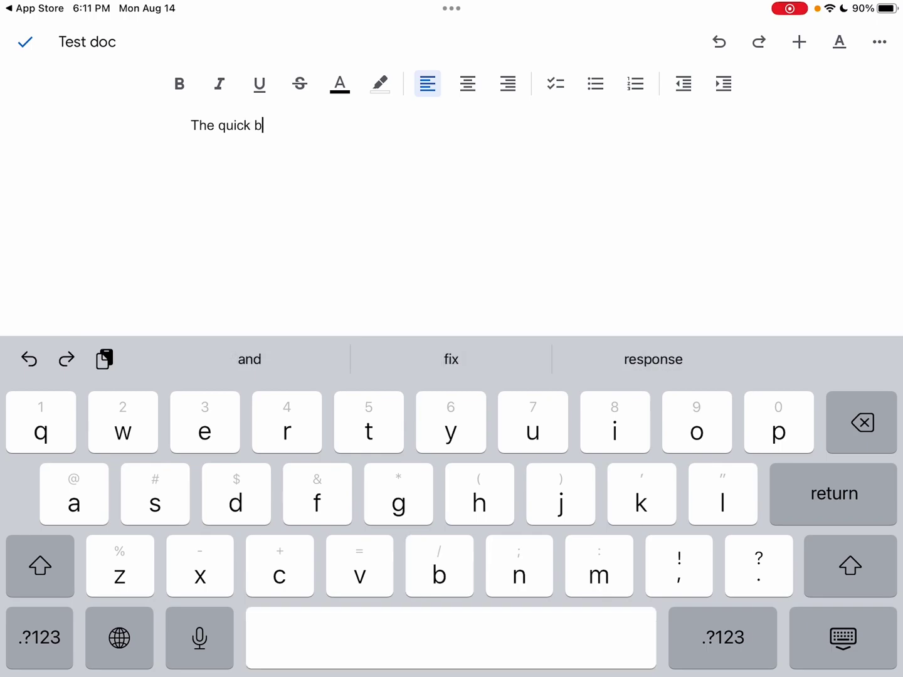
text(rown fo)
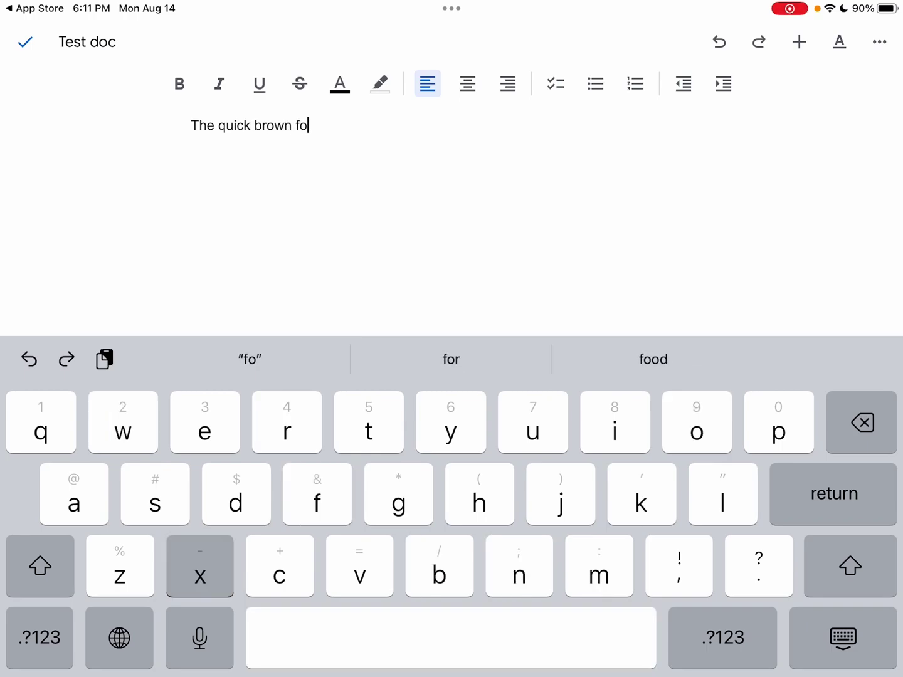
text(x jumped o)
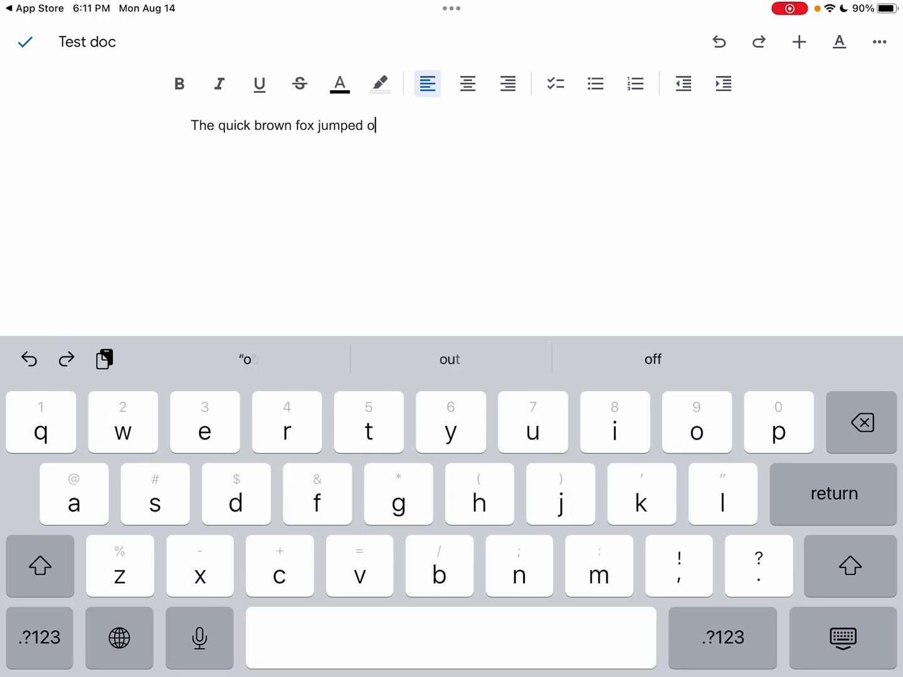
text(ver the la)
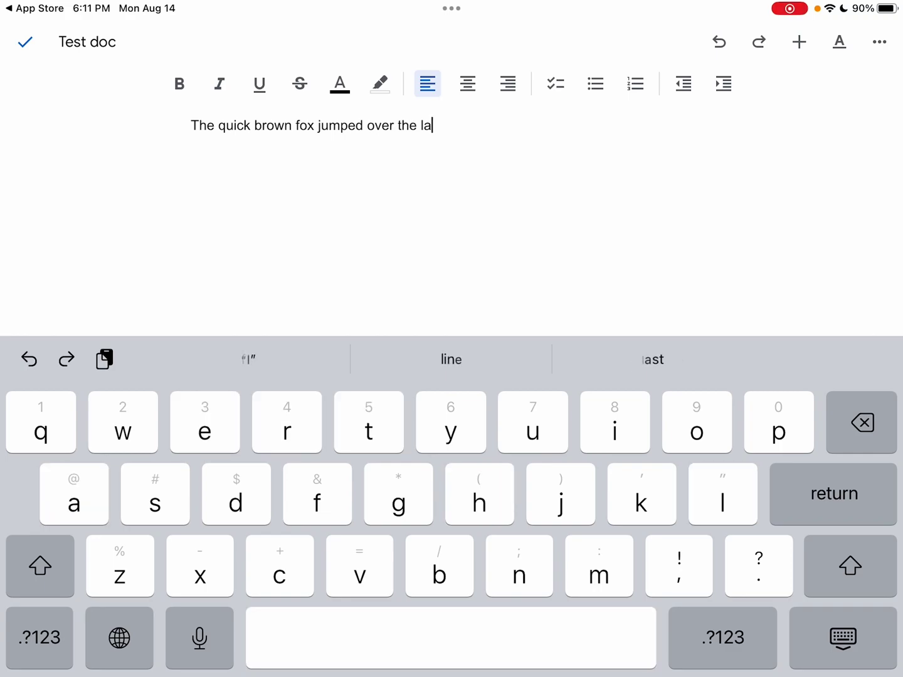
text(zy dog)
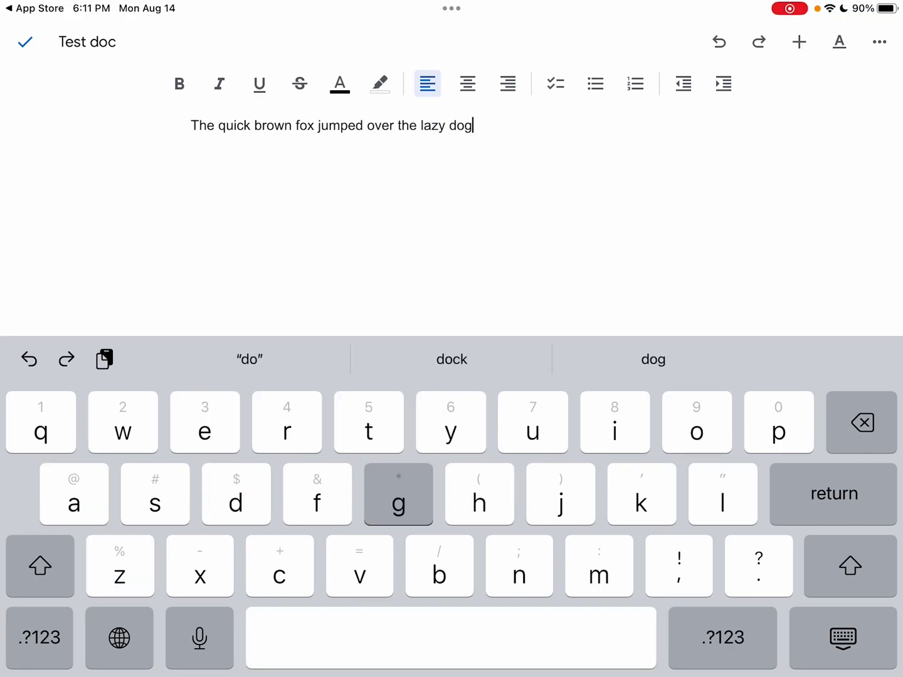
text(.)
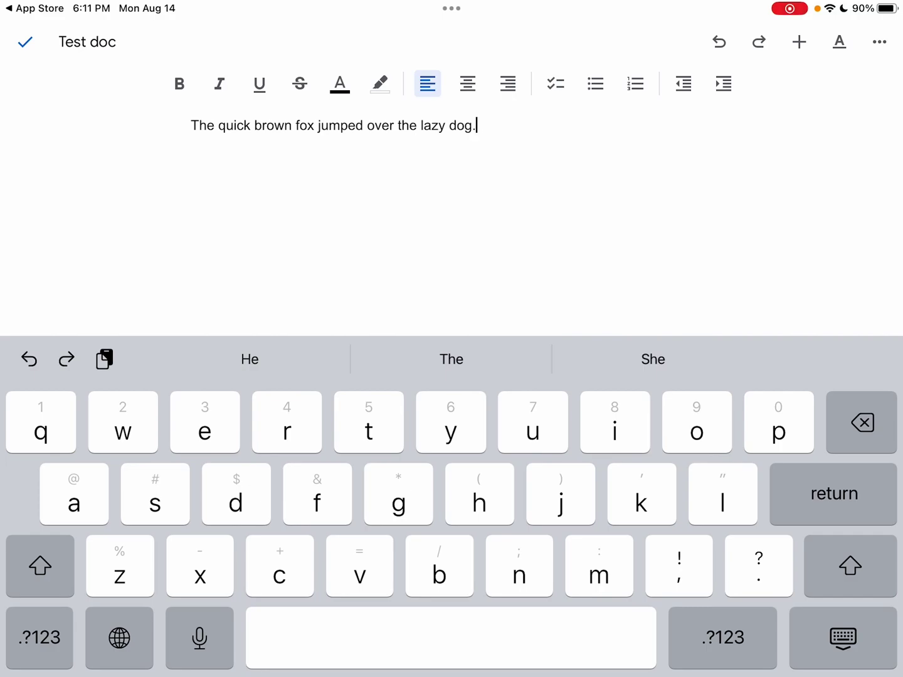
Bold the word 'dog' in 'The quick brown fox jumped over the lazy dog.'.
double_click(459, 126)
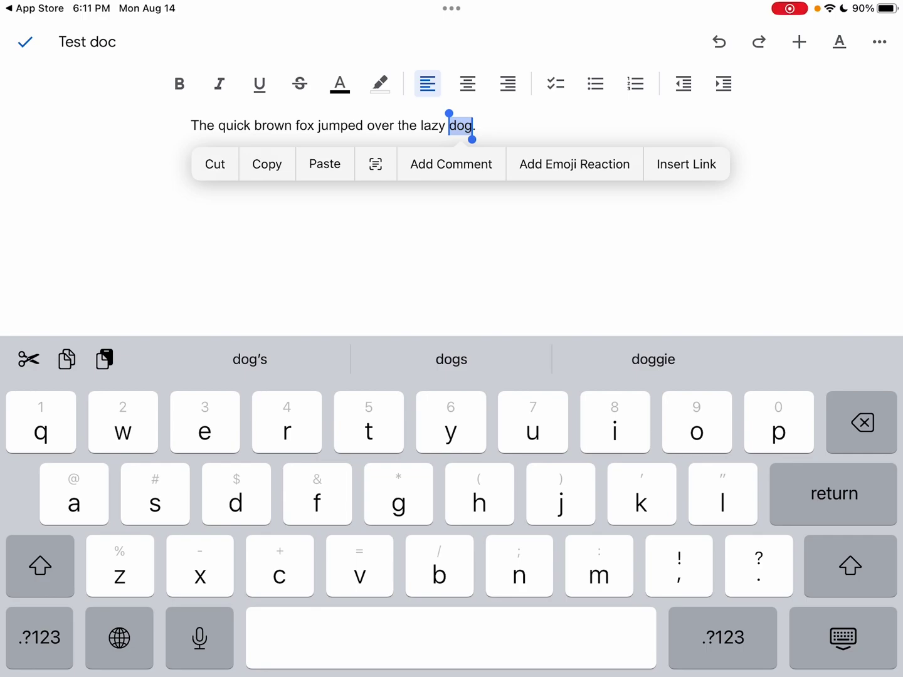
click(179, 83)
click(216, 124)
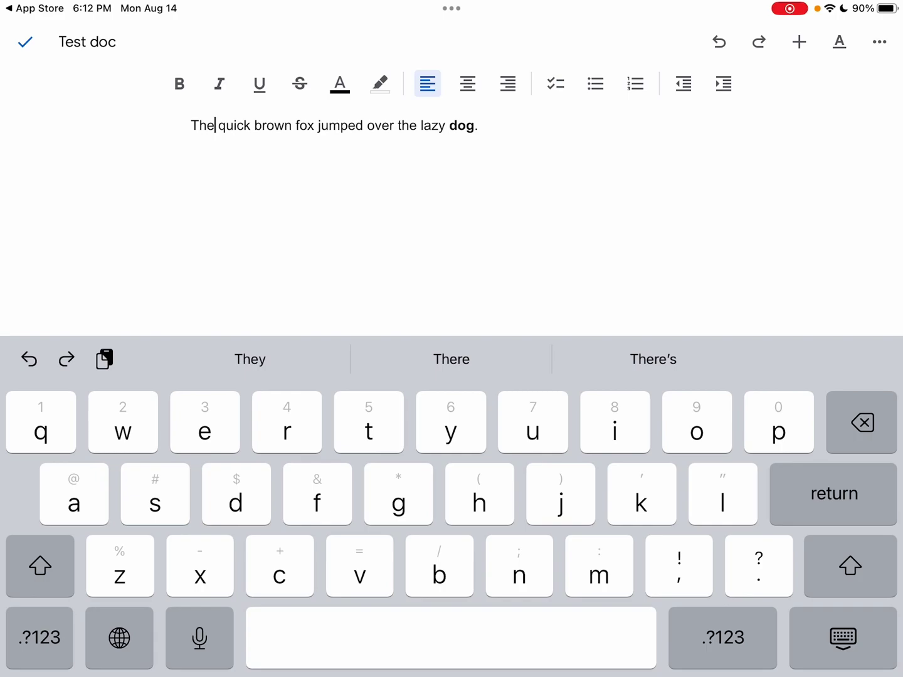
Right-align the 'quick brown fox' sentence in Test doc.
click(508, 84)
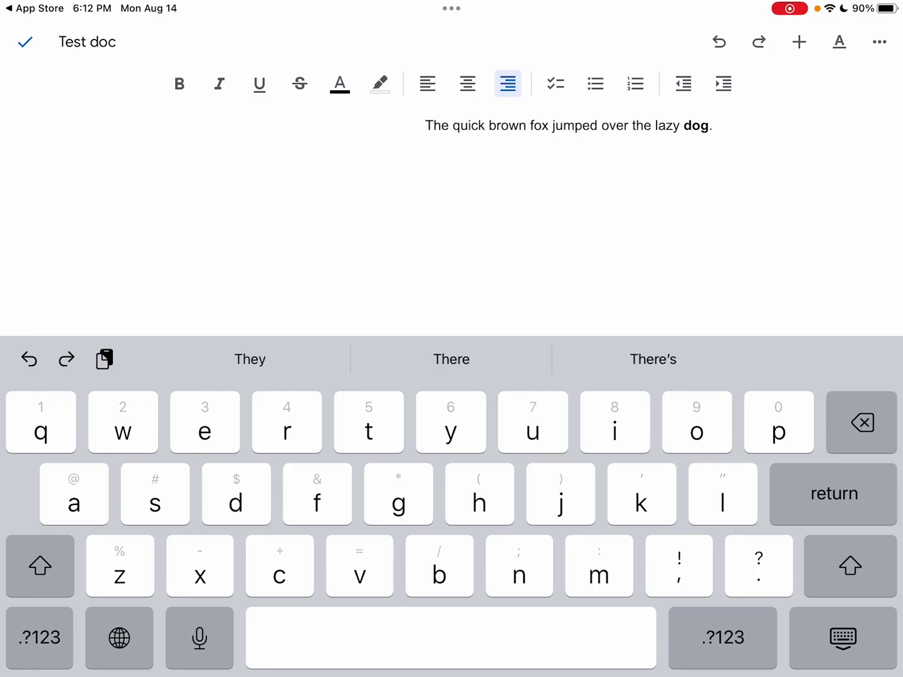
Exit editing Test doc and return to the Docs home list.
click(26, 42)
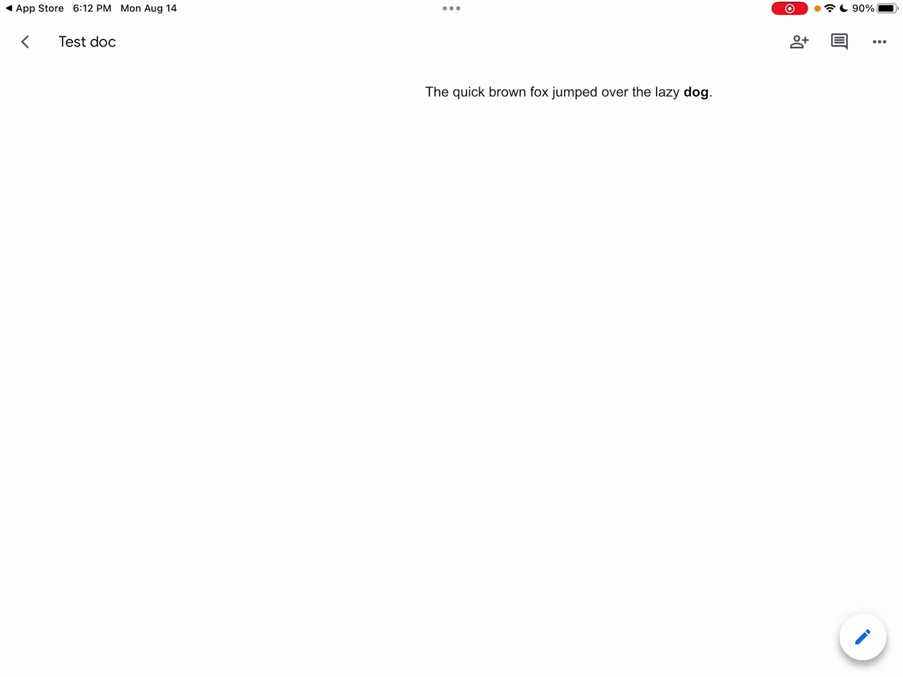
click(25, 42)
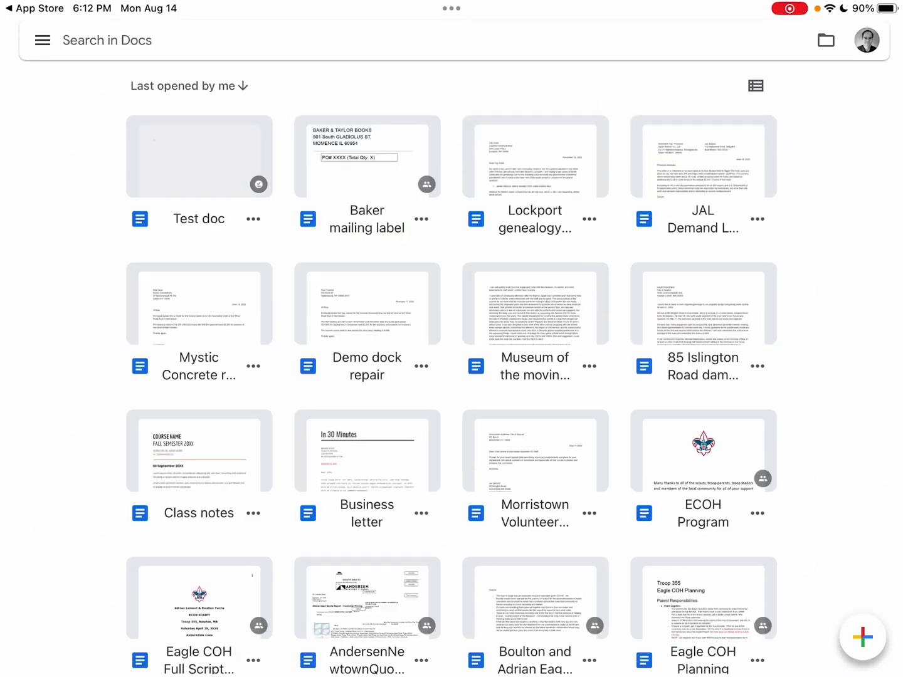